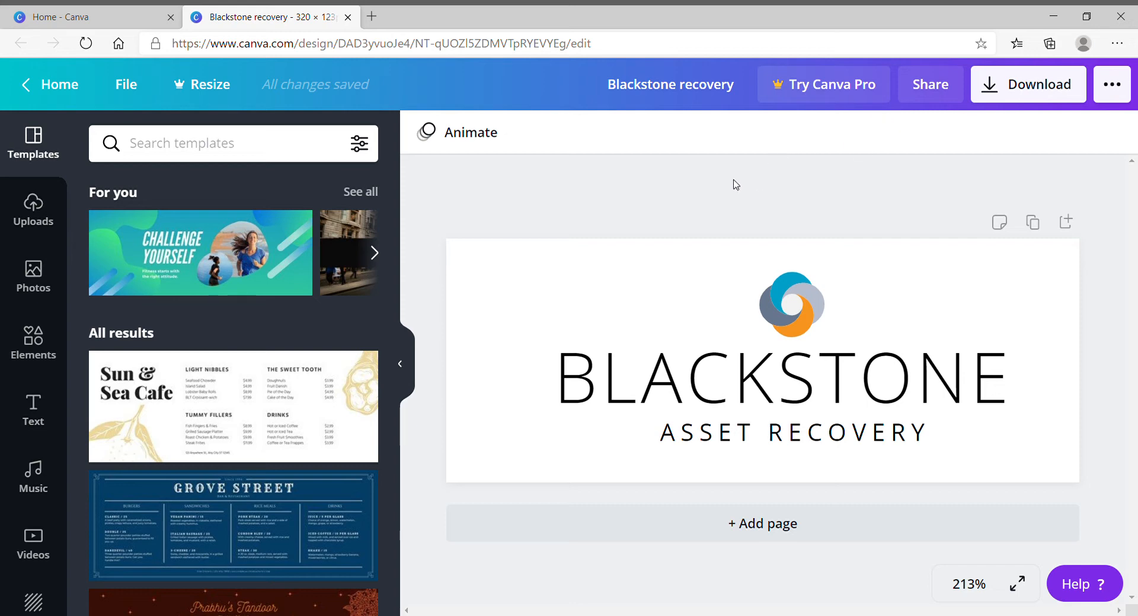
# - Return to the home page and search the templates for "logo"
pyautogui.click(36, 86)
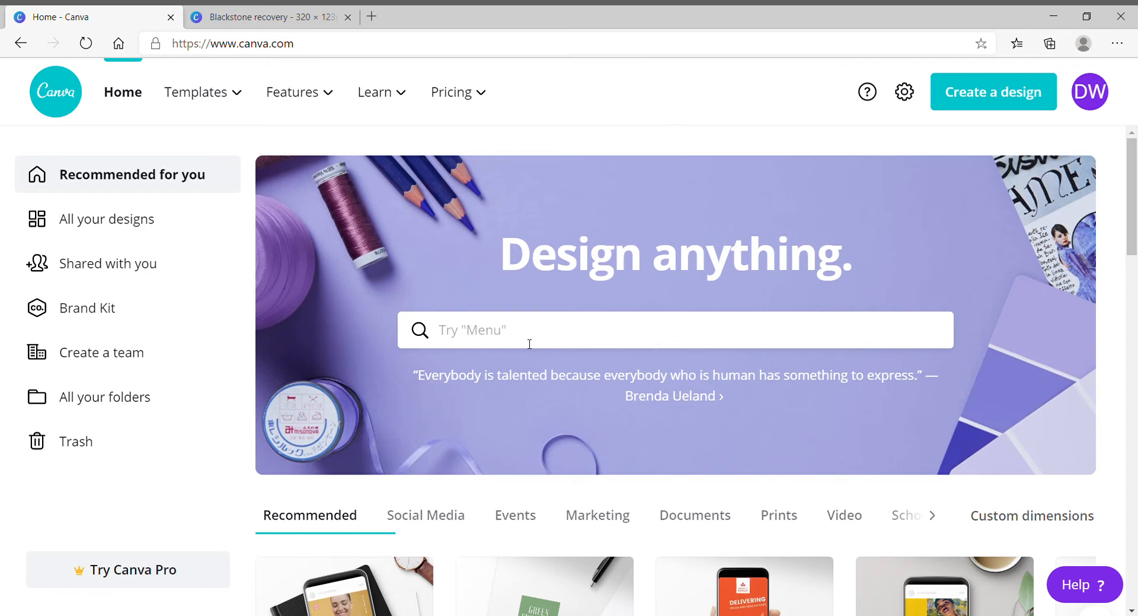
pyautogui.write('logo')
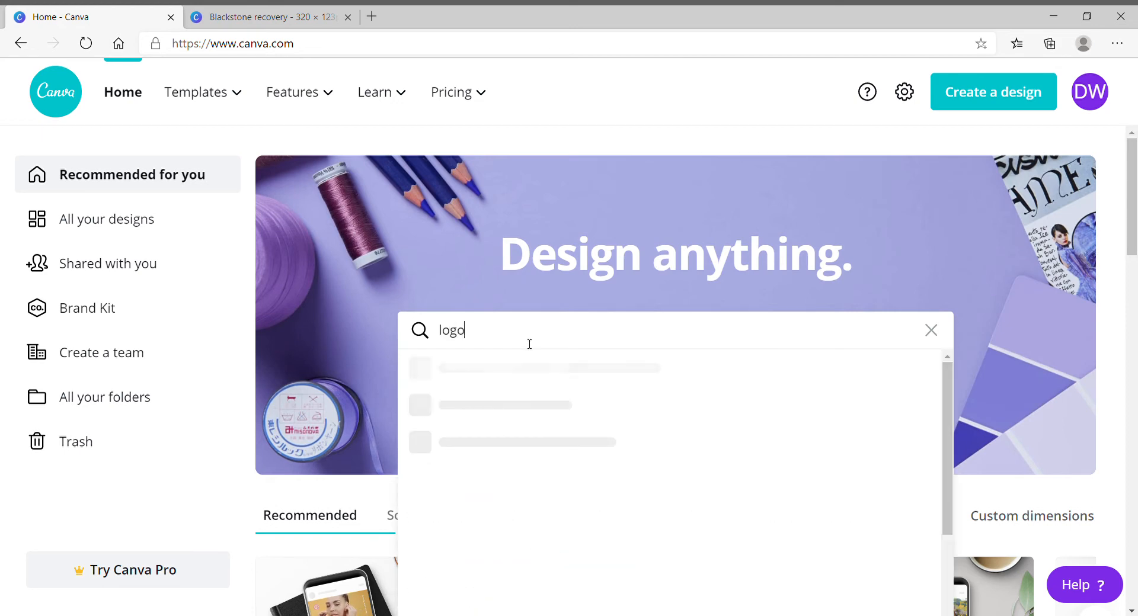
pyautogui.press('Return')
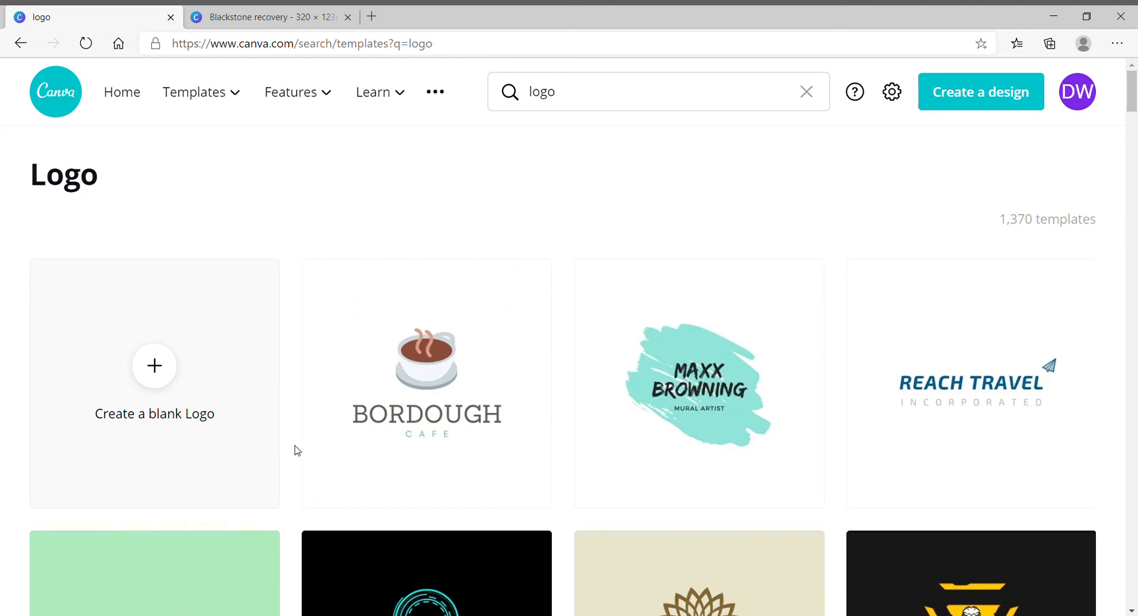
# - Browse the logo templates and open the dark "The Spears" Avalance College design with the gold lion
pyautogui.scroll(-4, 830, 327)
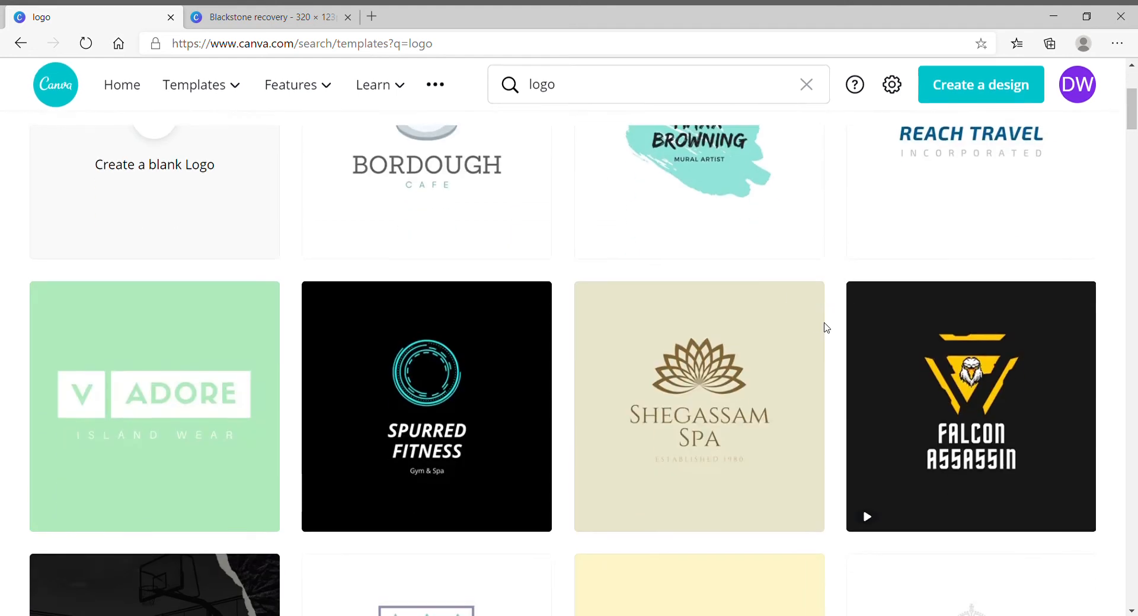
pyautogui.scroll(-3, 563, 299)
pyautogui.scroll(-1, 599, 299)
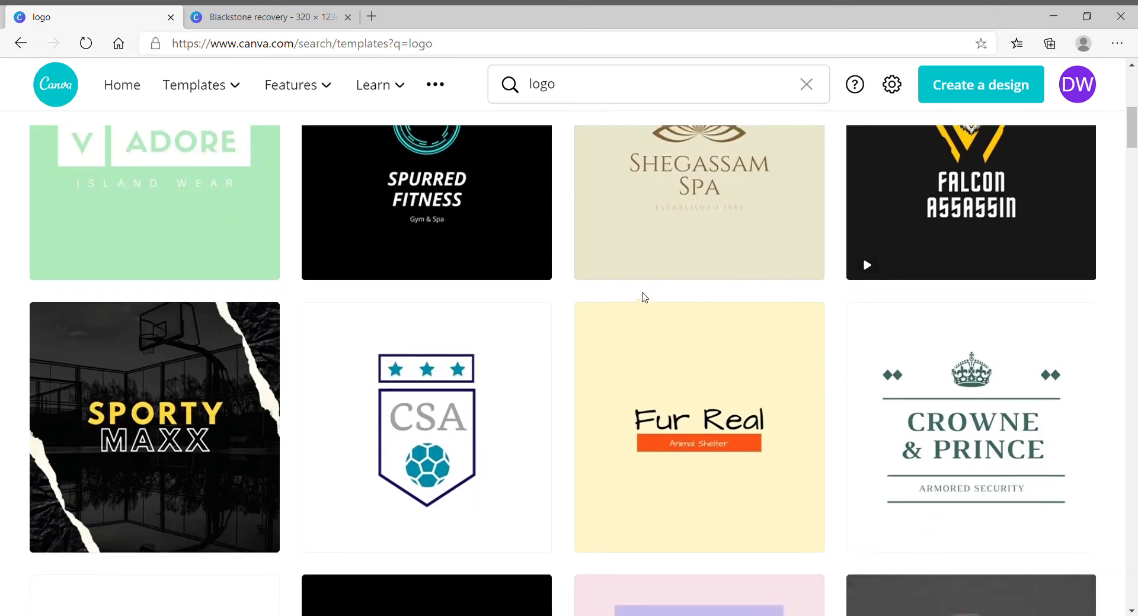
pyautogui.scroll(-1, 665, 308)
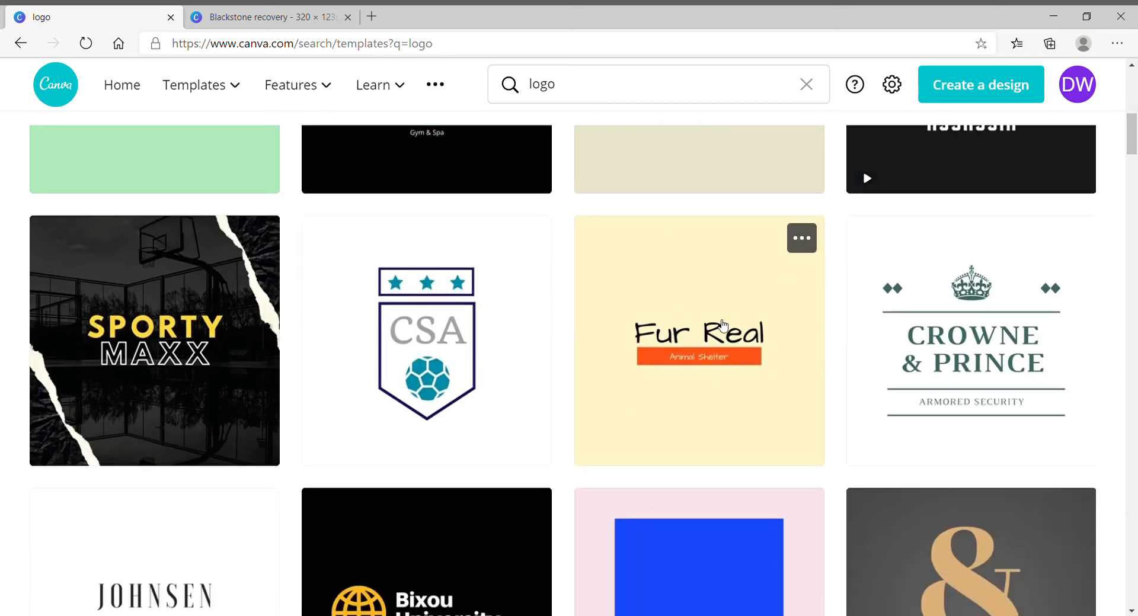
pyautogui.scroll(-3, 616, 308)
pyautogui.scroll(-6, 696, 298)
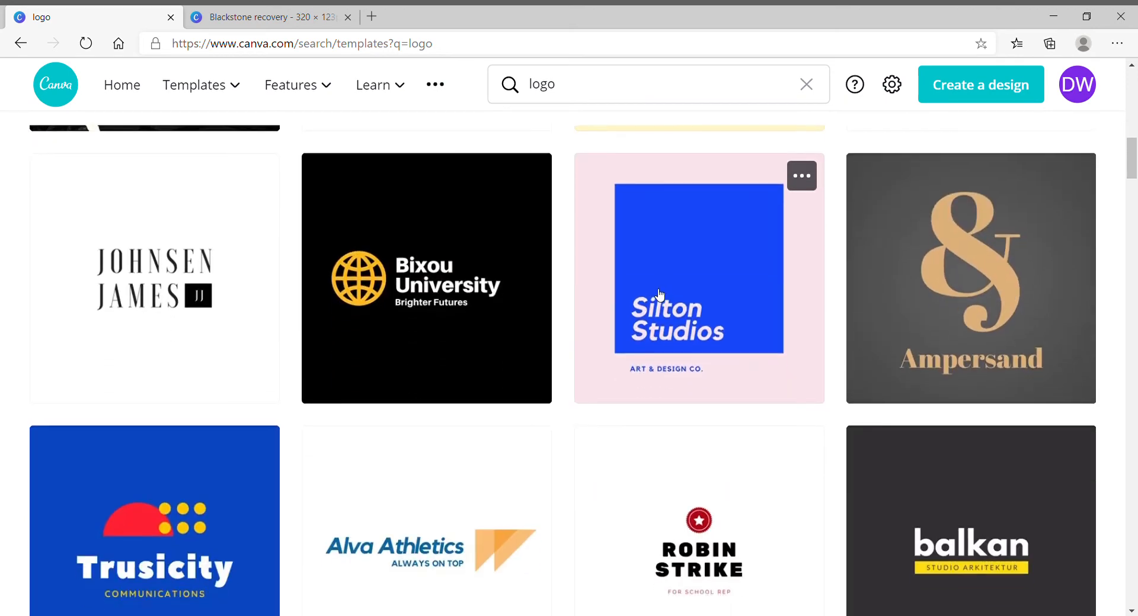
pyautogui.scroll(-2, 682, 298)
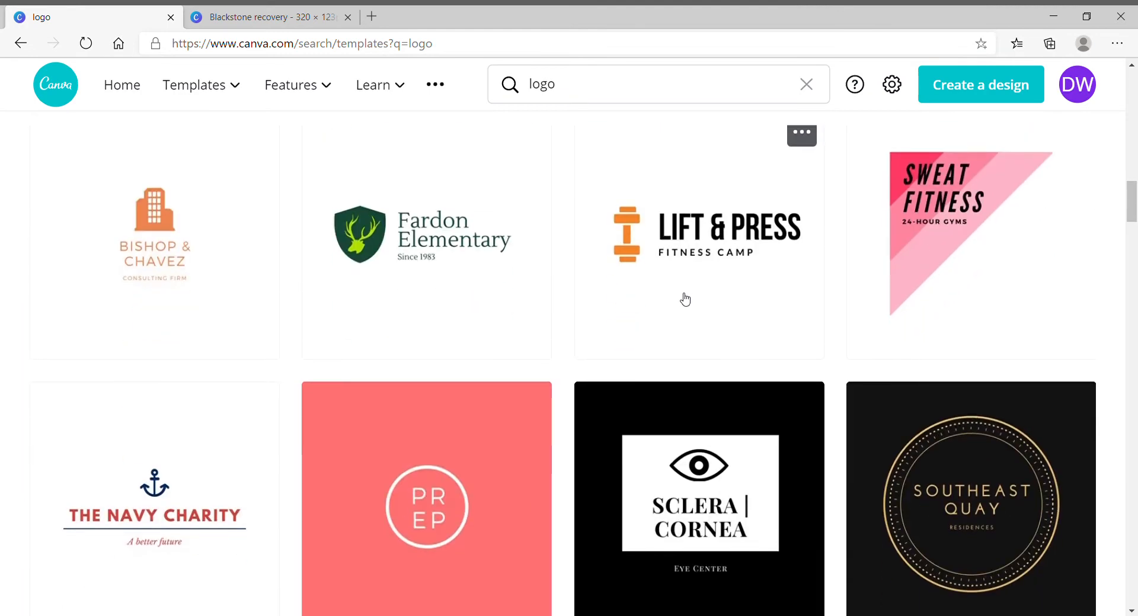
pyautogui.scroll(-3, 720, 290)
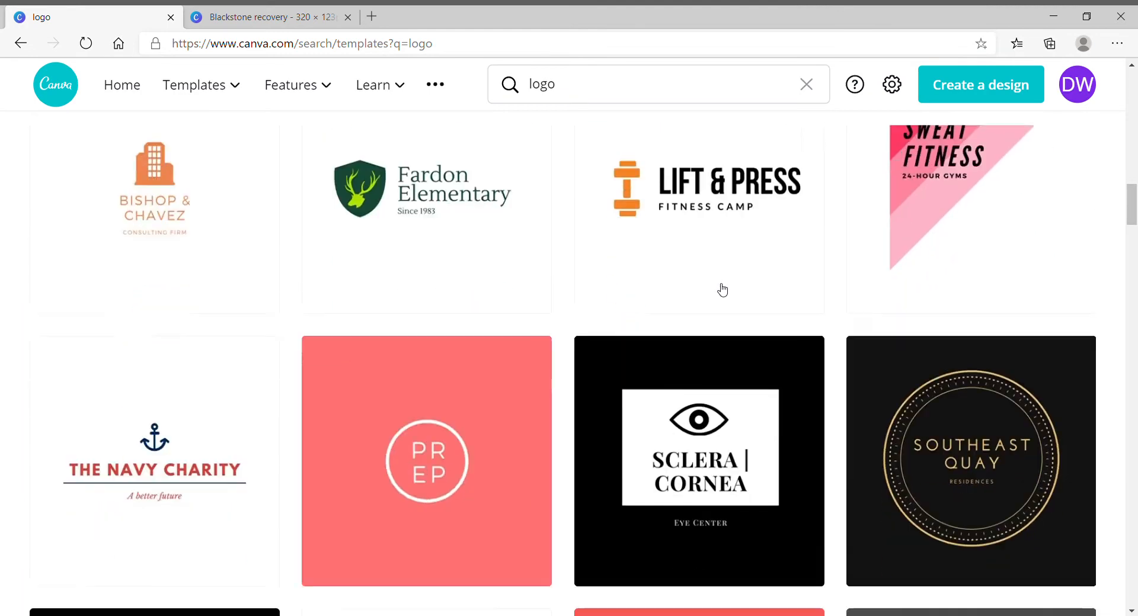
pyautogui.scroll(-3, 729, 289)
pyautogui.scroll(-3, 738, 288)
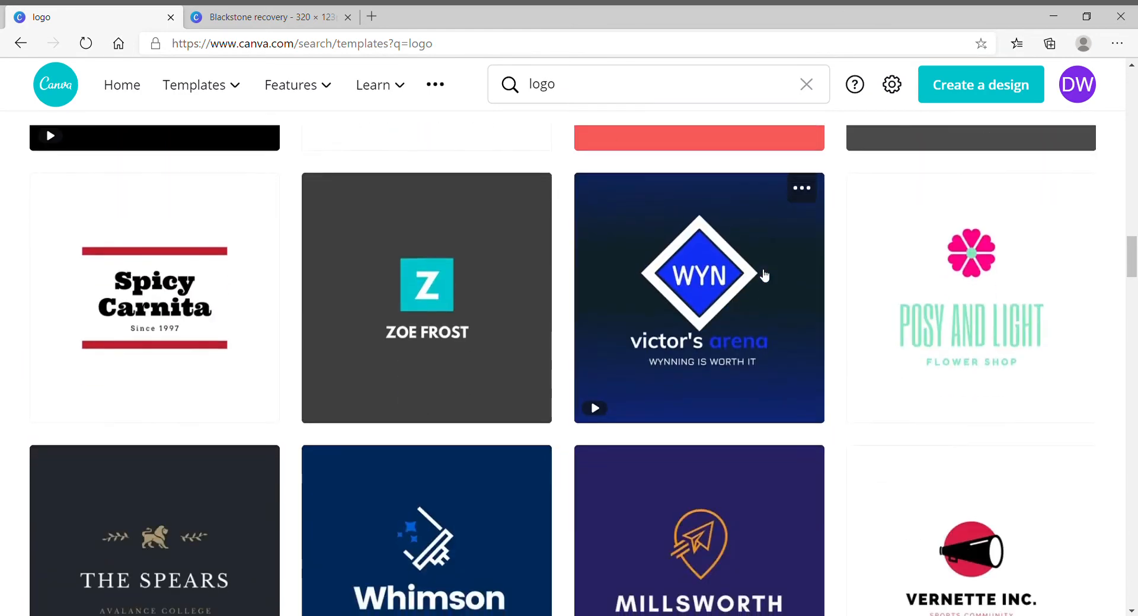
pyautogui.scroll(-1, 750, 317)
pyautogui.scroll(-2, 750, 317)
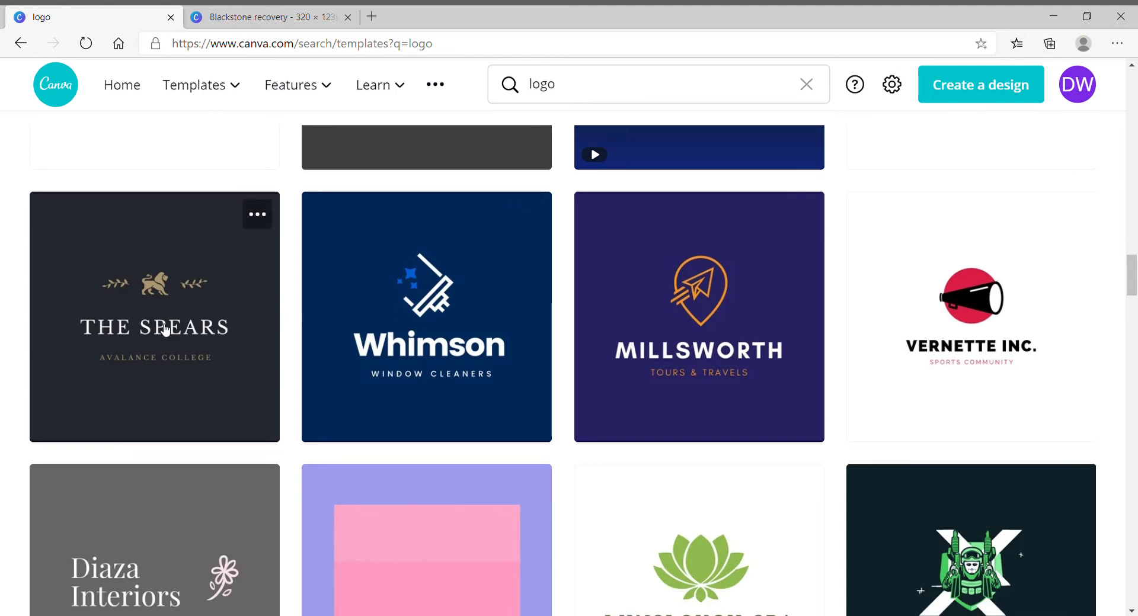
pyautogui.click(160, 324)
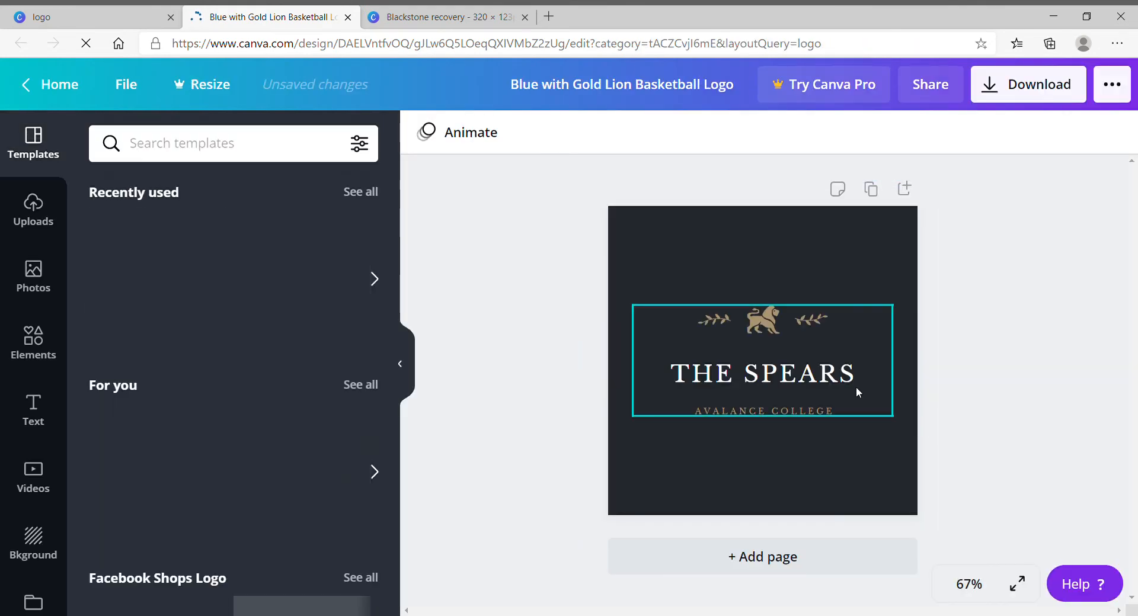
# - Replace the logo's main title "THE SPEARS" with "SURPLUS SOLUTIONS"
pyautogui.click(849, 377)
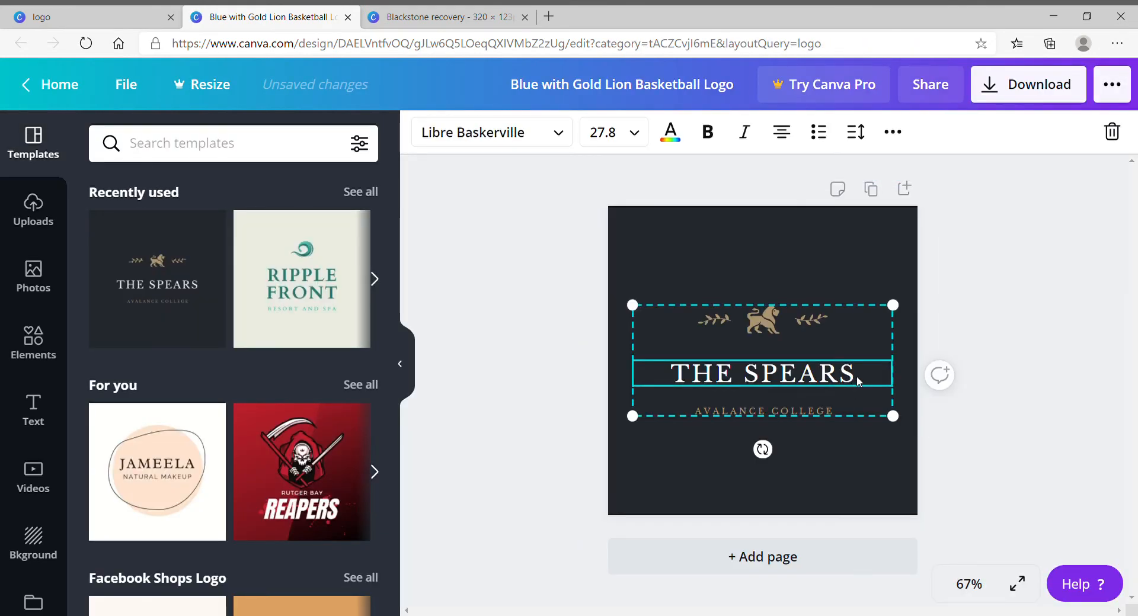
pyautogui.click(862, 381)
pyautogui.press('BackSpace')
pyautogui.press('BackSpace')
pyautogui.press('BackSpace')
pyautogui.press('BackSpace')
pyautogui.press('BackSpace')
pyautogui.press('BackSpace')
pyautogui.press('BackSpace')
pyautogui.press('BackSpace')
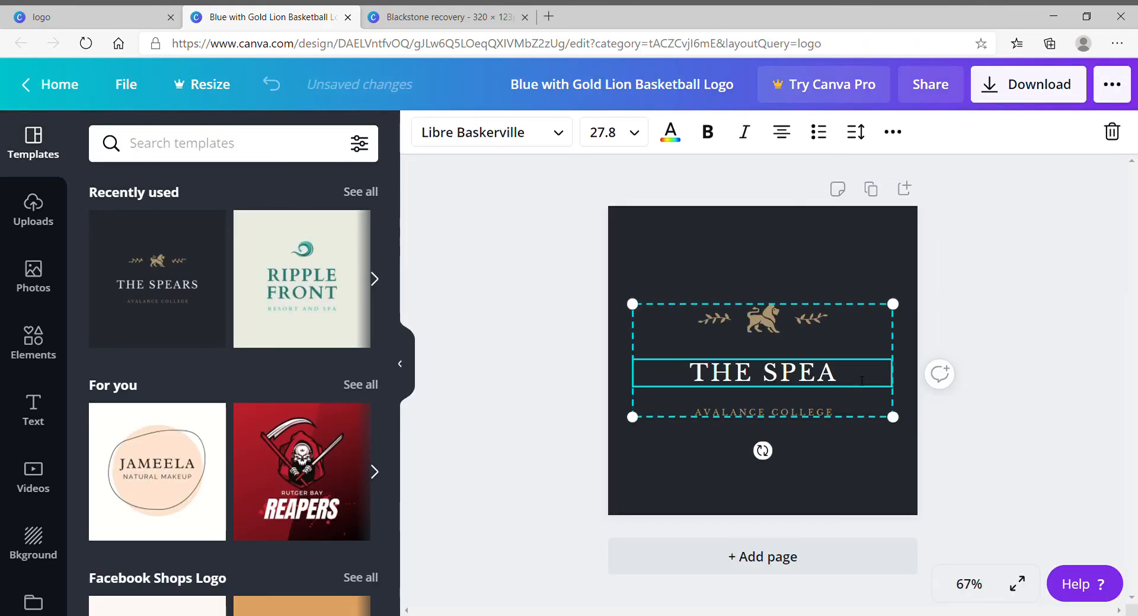
pyautogui.press('BackSpace')
pyautogui.press('BackSpace')
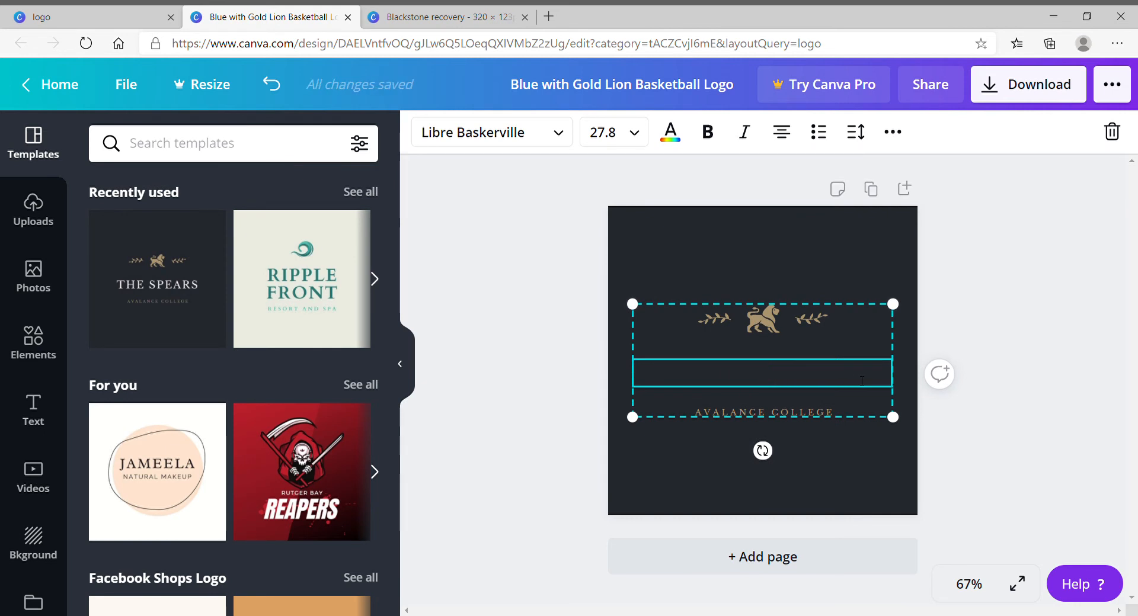
pyautogui.write('S')
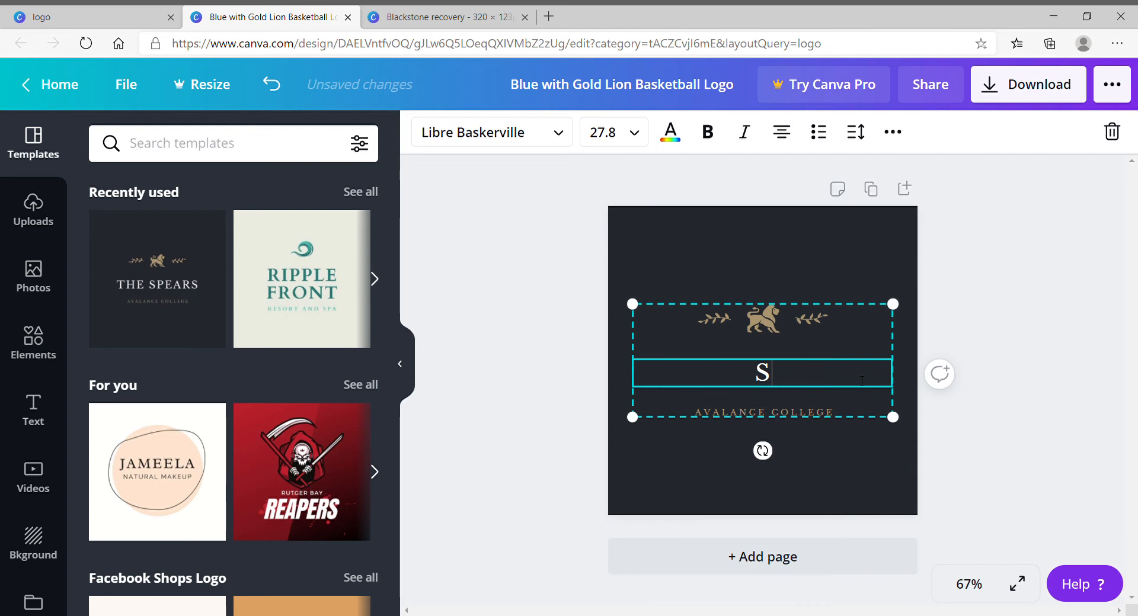
pyautogui.write('UR')
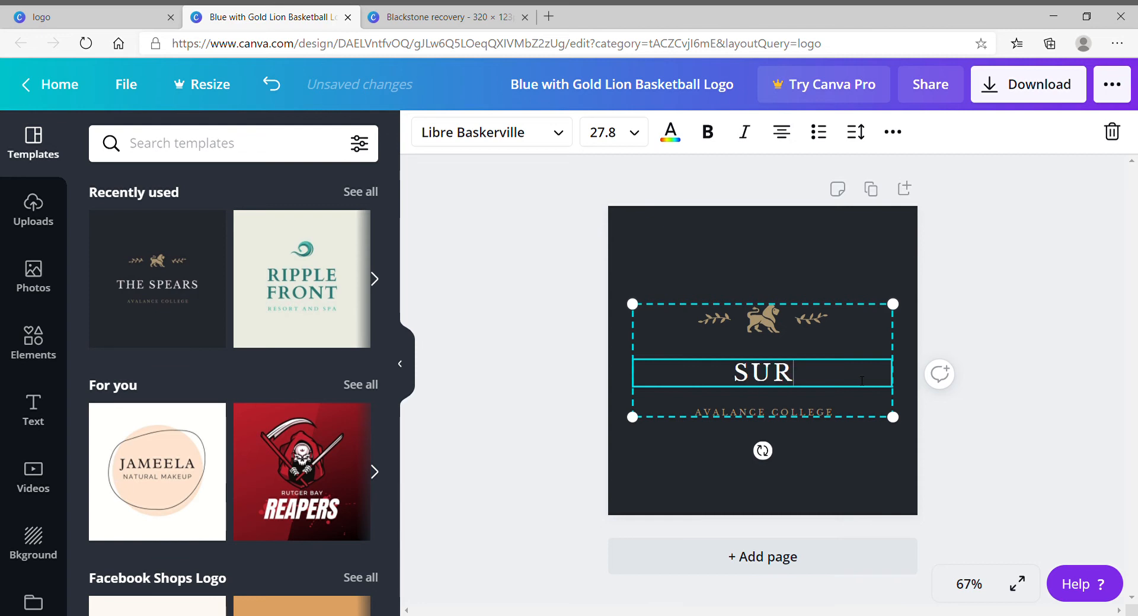
pyautogui.write('PL')
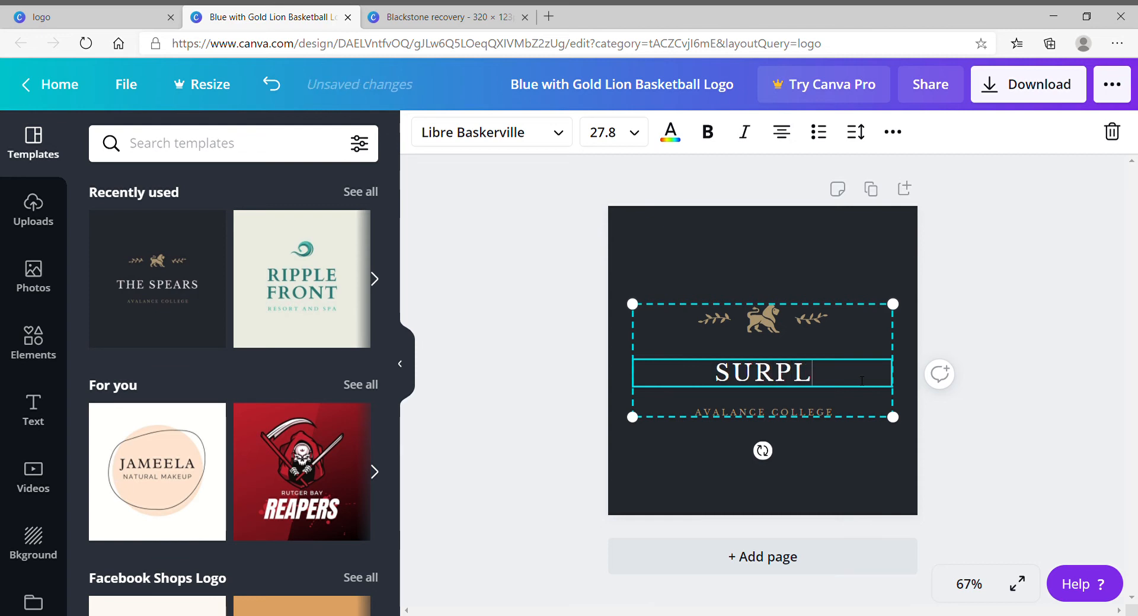
pyautogui.write('US SOL')
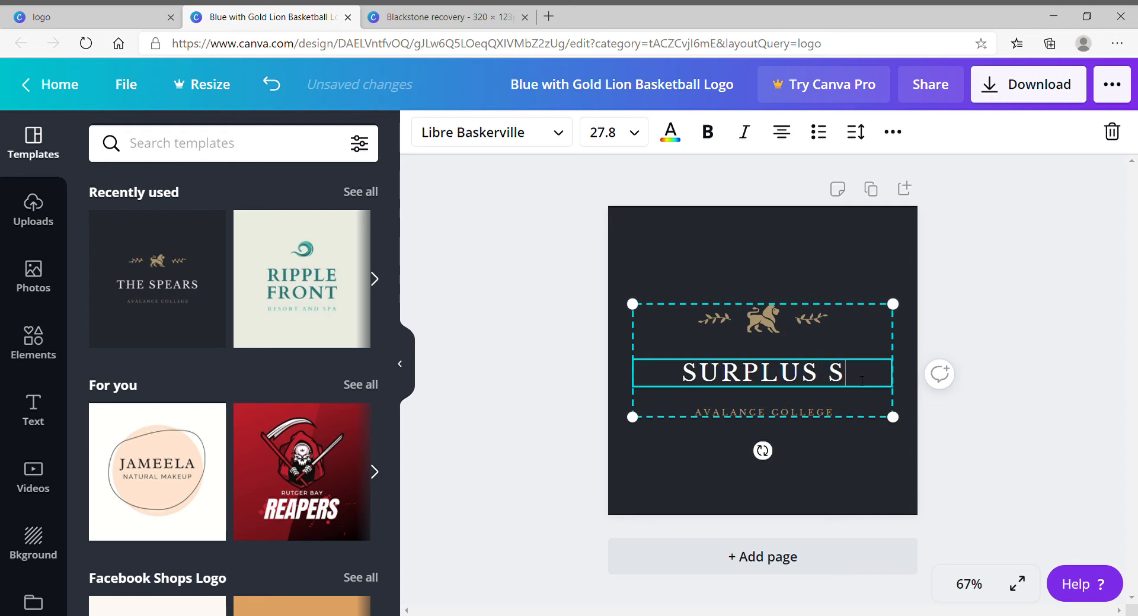
pyautogui.write('IONS')
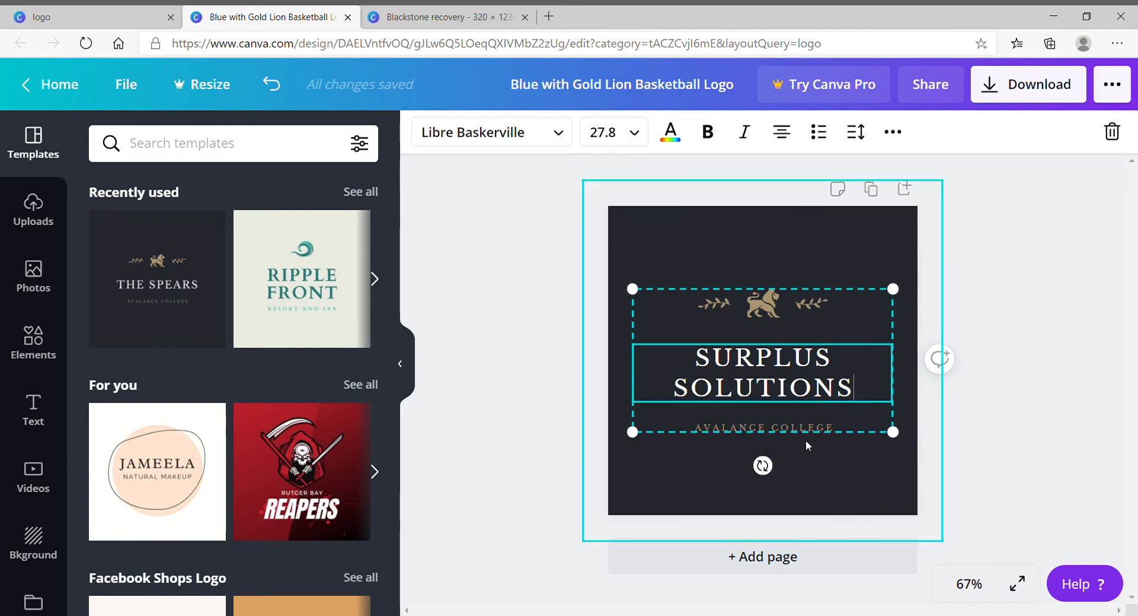
# - Replace the tagline beneath the title with "ASSET RECOVERY SERVICES"
pyautogui.click(809, 424)
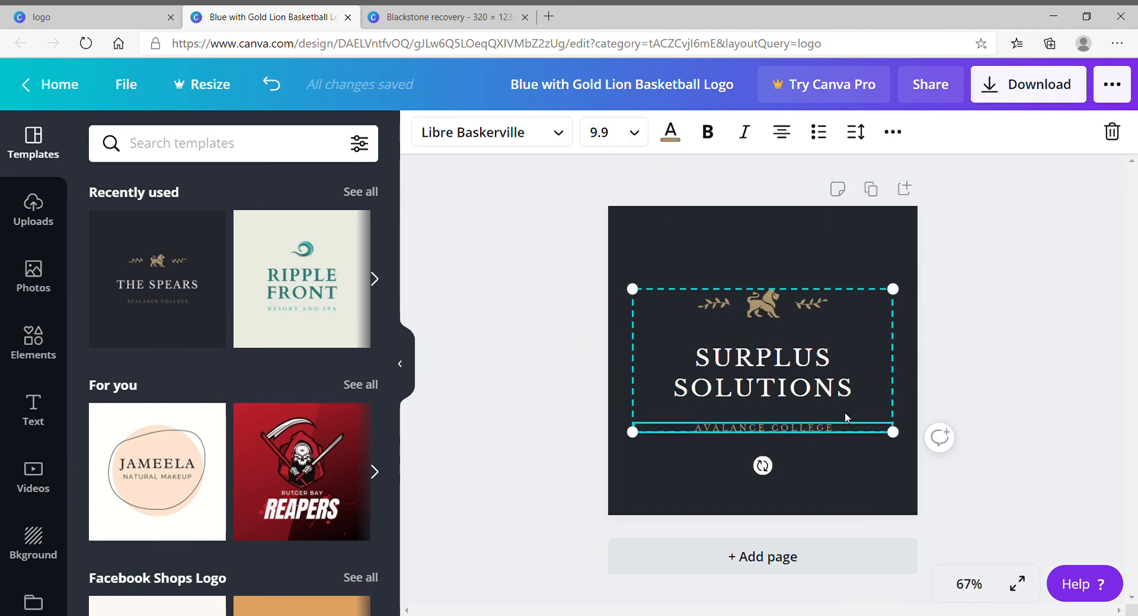
pyautogui.click(846, 431)
pyautogui.press('BackSpace')
pyautogui.press('BackSpace')
pyautogui.press('BackSpace')
pyautogui.press('BackSpace')
pyautogui.press('BackSpace')
pyautogui.press('BackSpace')
pyautogui.press('BackSpace')
pyautogui.press('BackSpace')
pyautogui.press('BackSpace')
pyautogui.press('BackSpace')
pyautogui.press('BackSpace')
pyautogui.press('BackSpace')
pyautogui.press('BackSpace')
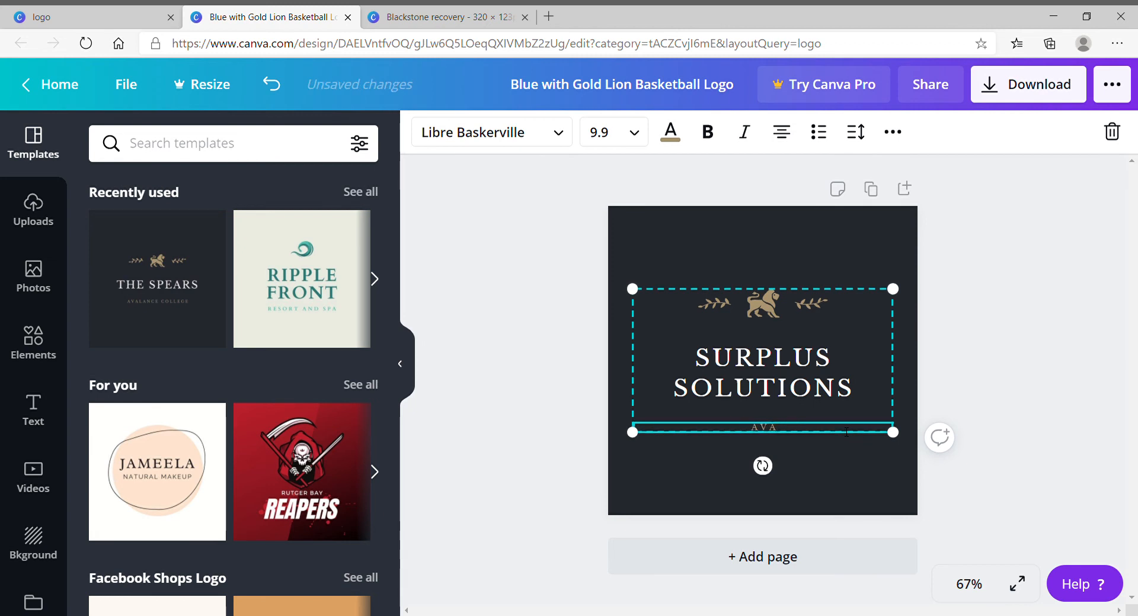
pyautogui.press('BackSpace')
pyautogui.press('BackSpace')
pyautogui.write('ASSET RECOVERY SERVI')
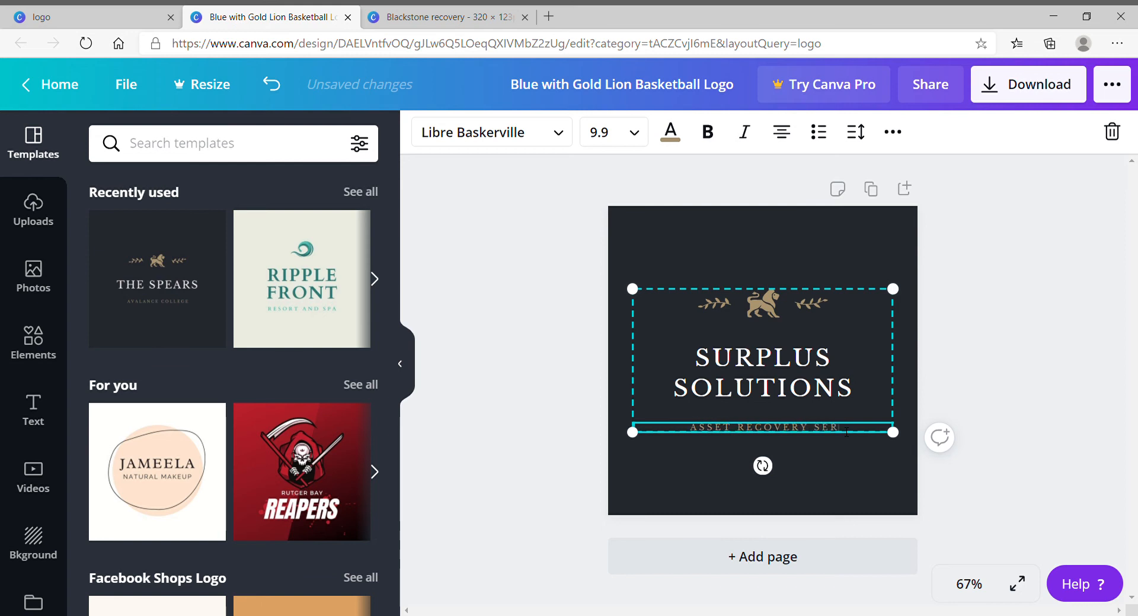
pyautogui.write('CES')
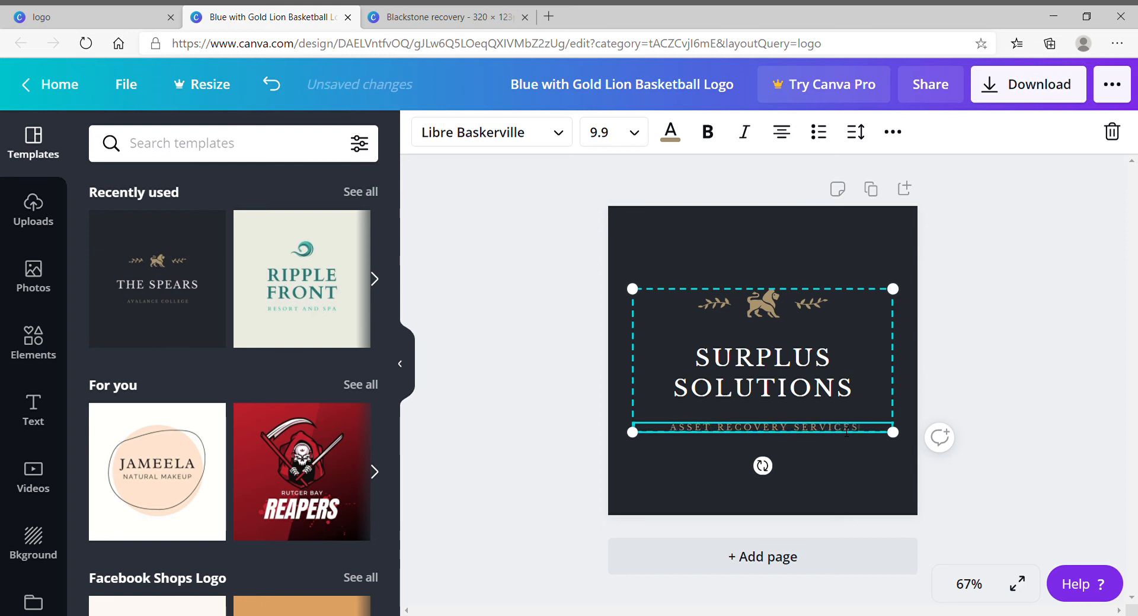
pyautogui.click(862, 369)
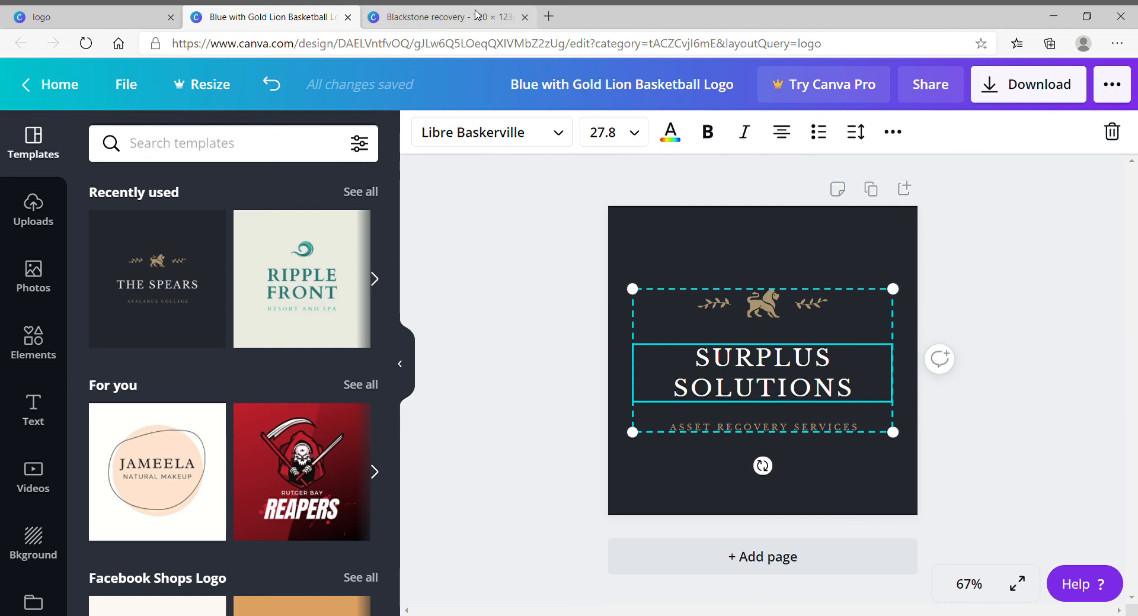
# - From the Blackstone recovery design, go to all saved designs, view the "Add a heading" contact banner, and close it
pyautogui.click(477, 15)
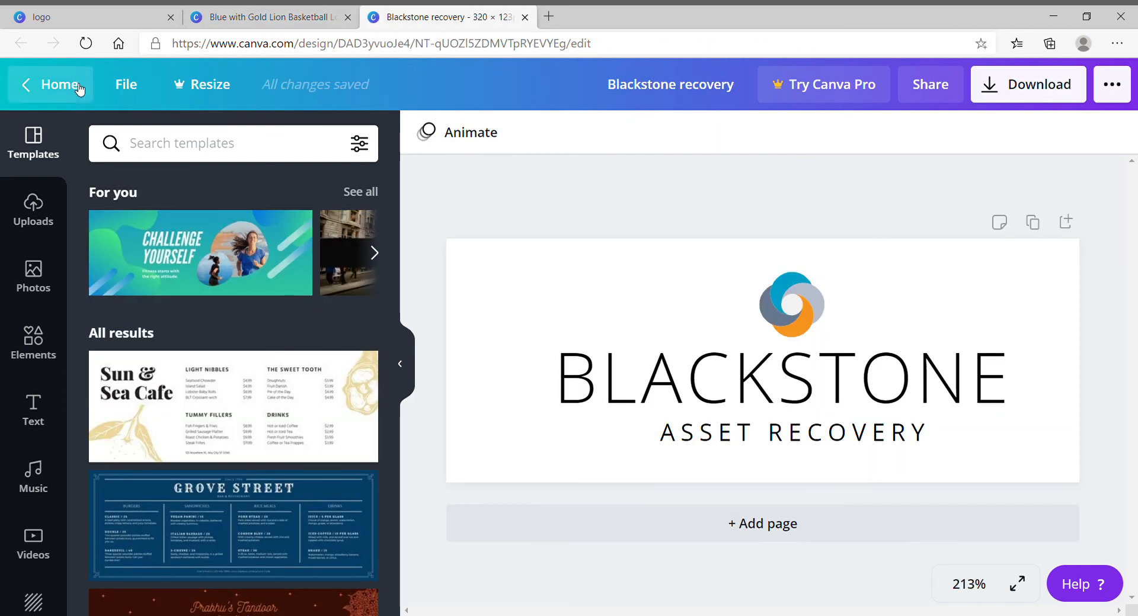
pyautogui.click(60, 84)
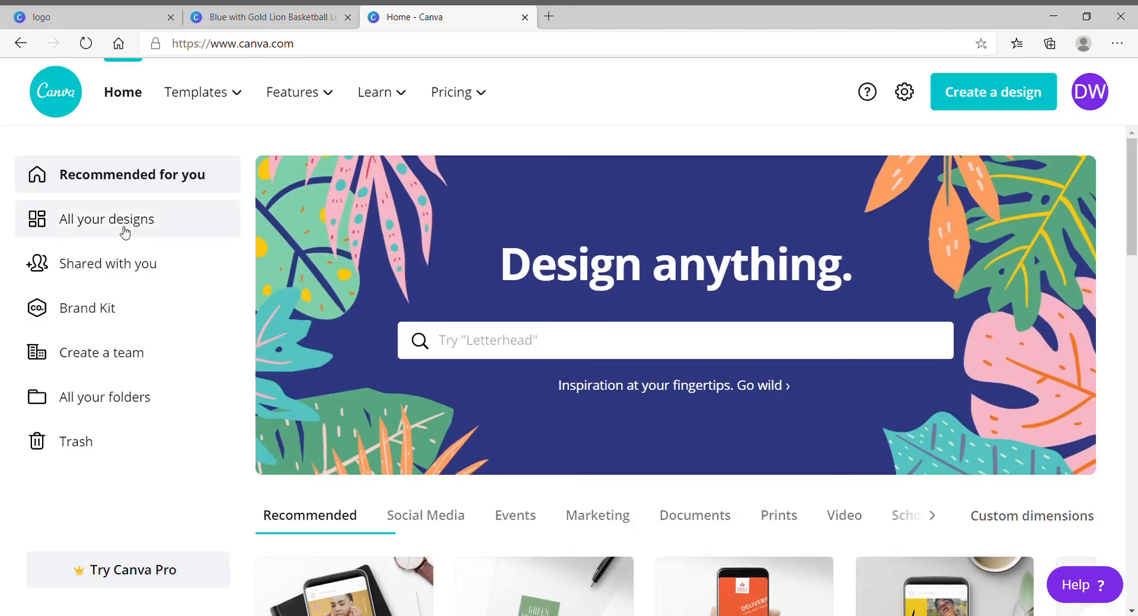
pyautogui.click(60, 224)
pyautogui.scroll(-8, 751, 375)
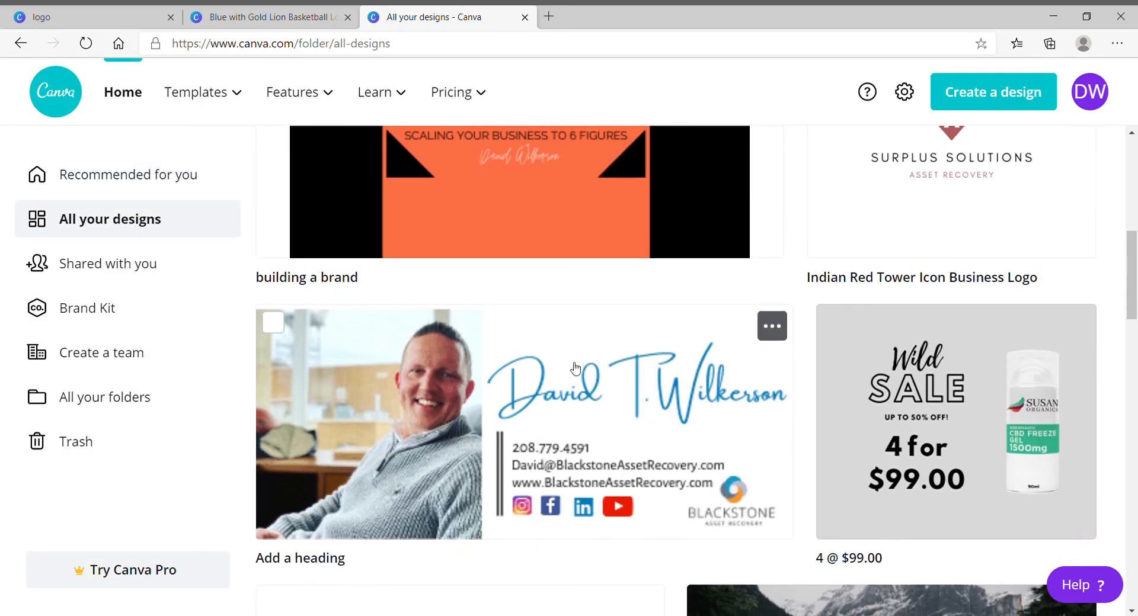
pyautogui.click(533, 380)
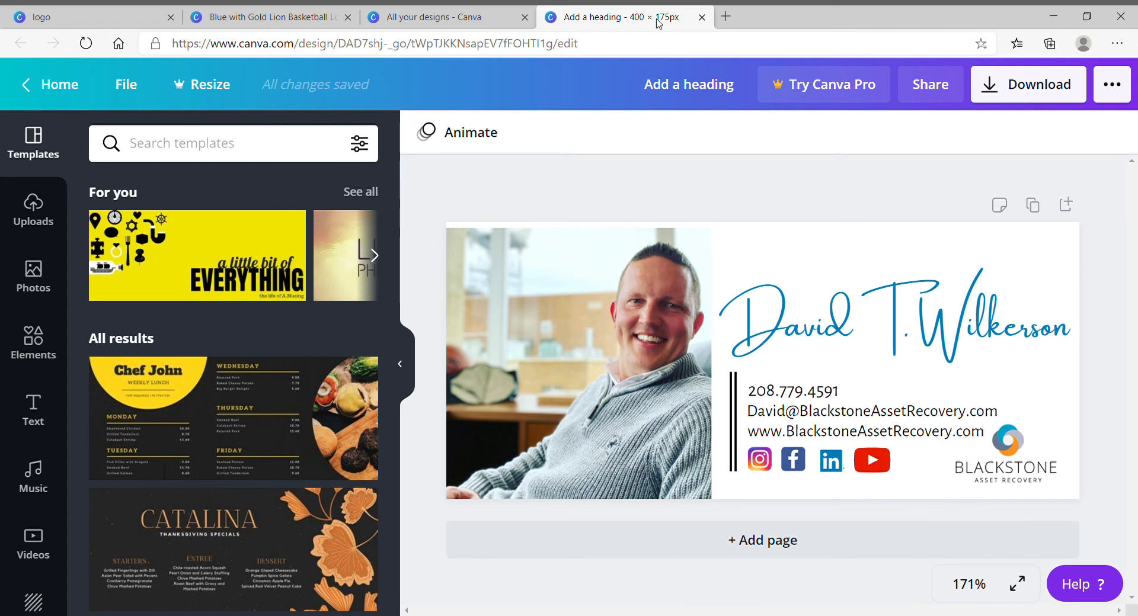
pyautogui.click(701, 20)
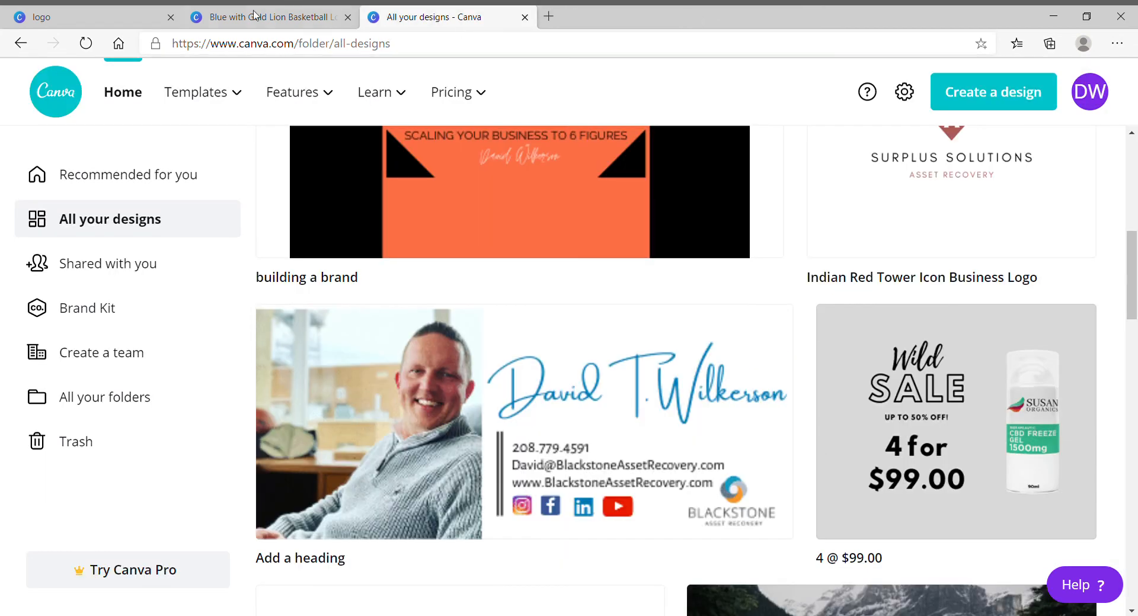
# - Return to the Surplus Solutions logo design and select its dark background shape
pyautogui.click(231, 16)
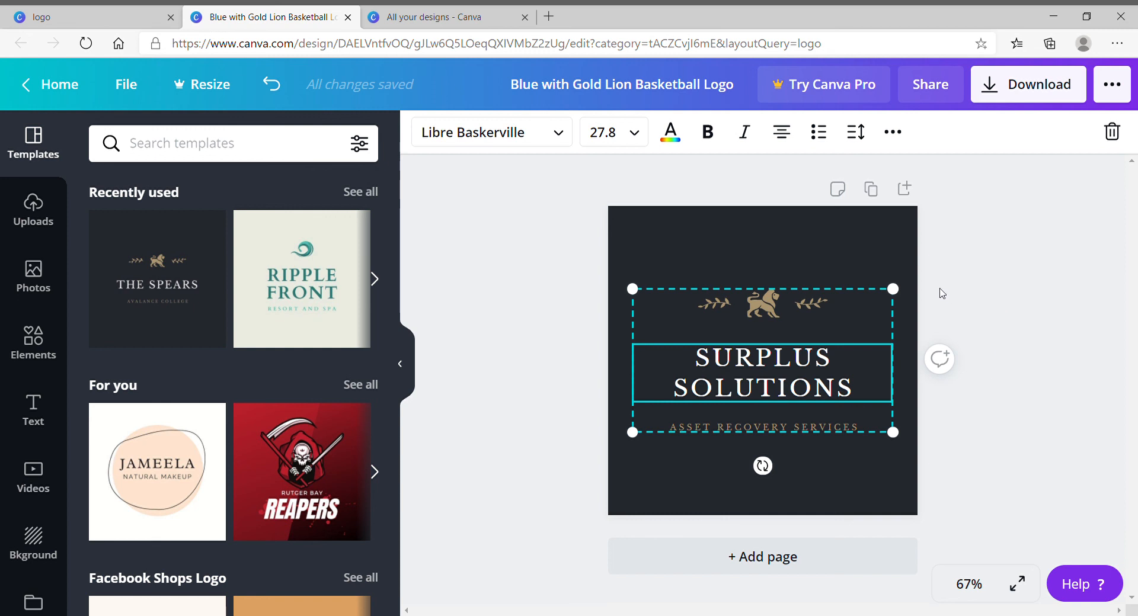
pyautogui.click(882, 254)
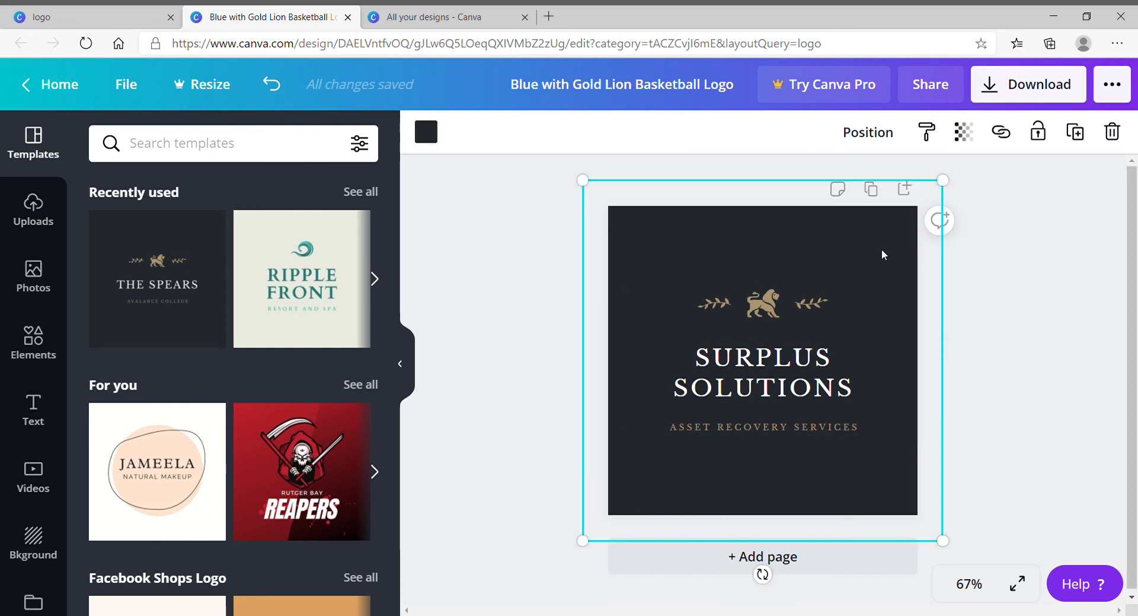